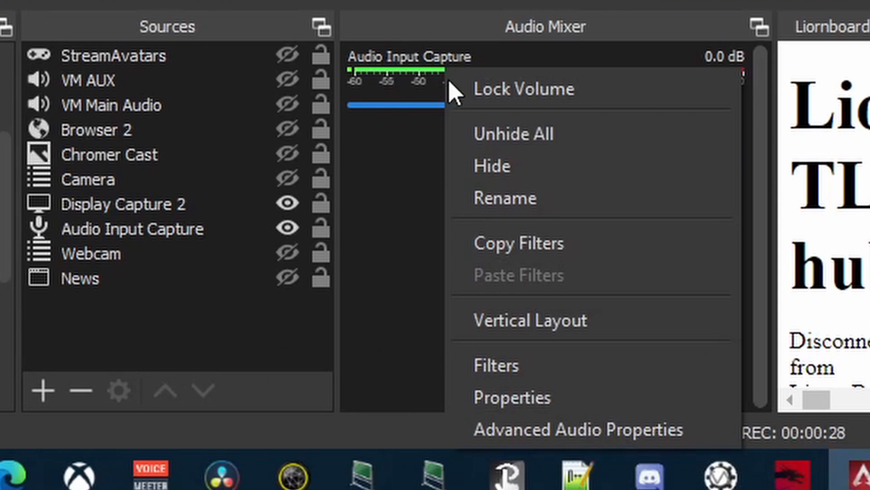
Step: Open the audio filters of Audio Input Capture and view the filter types that can be added
left_click(521, 371)
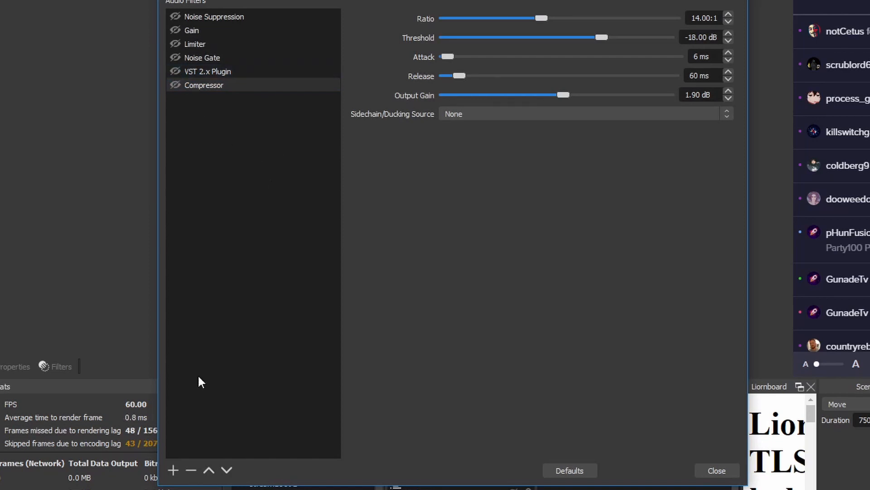
left_click(177, 471)
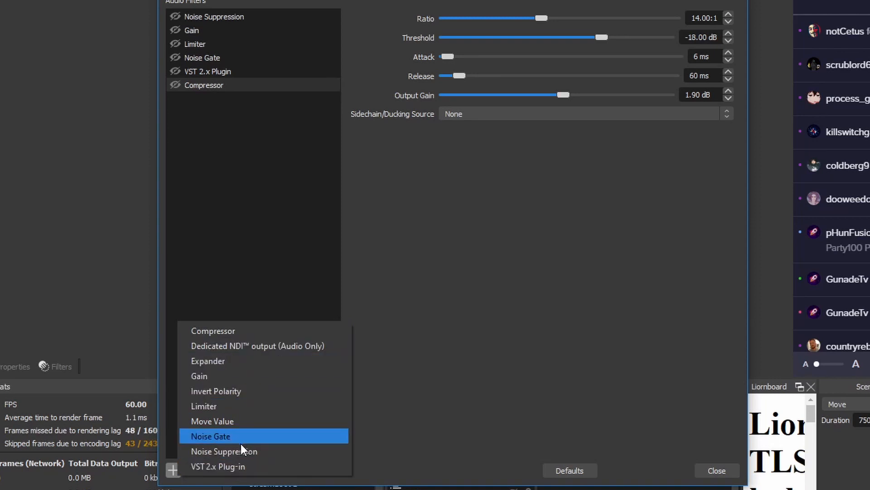
left_click(259, 300)
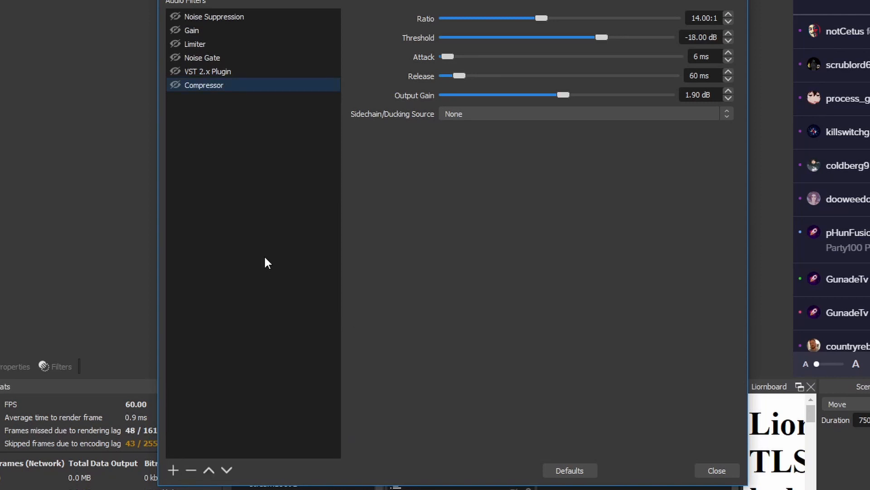
Step: Enable the Noise Suppression filter and set its method to RNNoise (higher quality)
left_click_drag(272, 0, 111, 0)
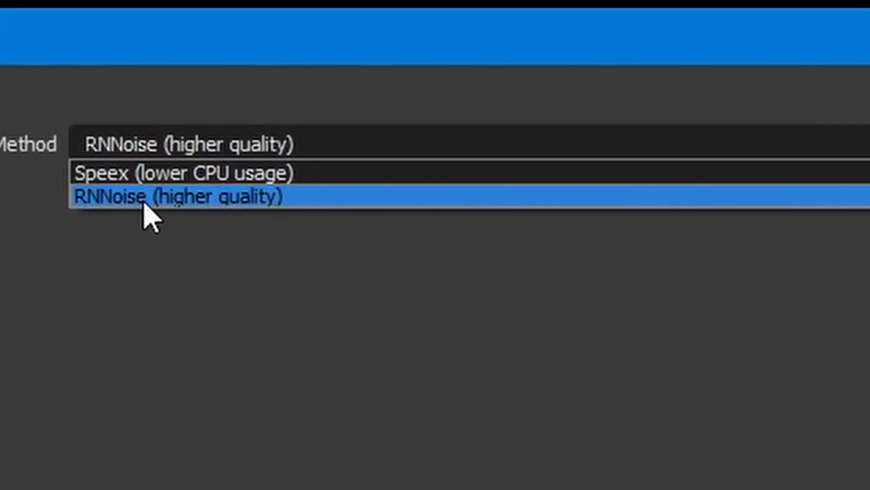
left_click(143, 204)
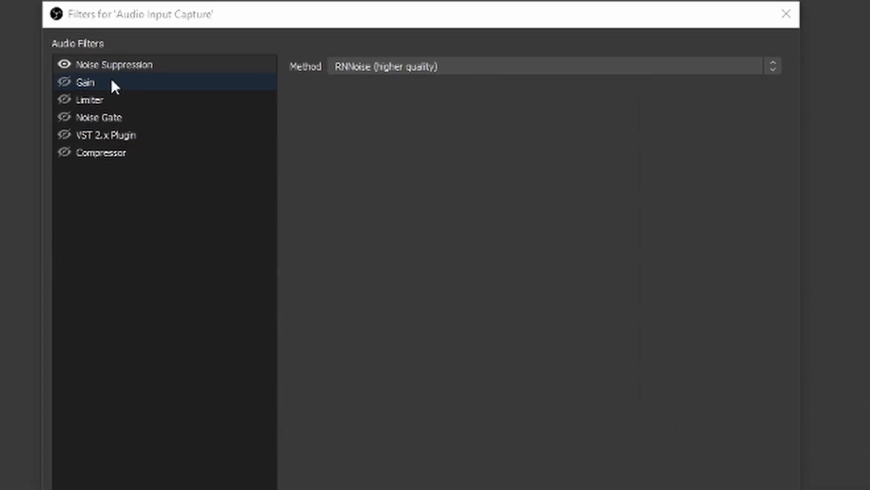
Step: Enable the Gain filter and try raising its gain slightly above 0.00 dB
left_click(114, 84)
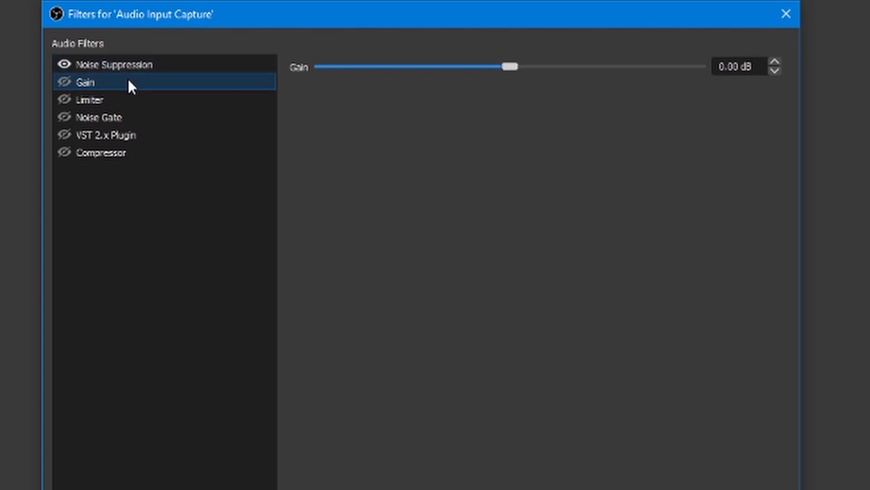
left_click(64, 82)
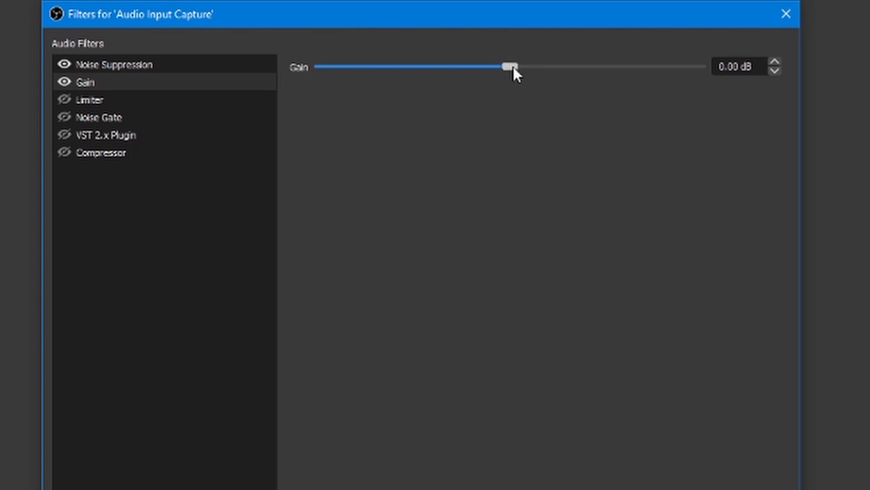
left_click_drag(513, 66, 517, 65)
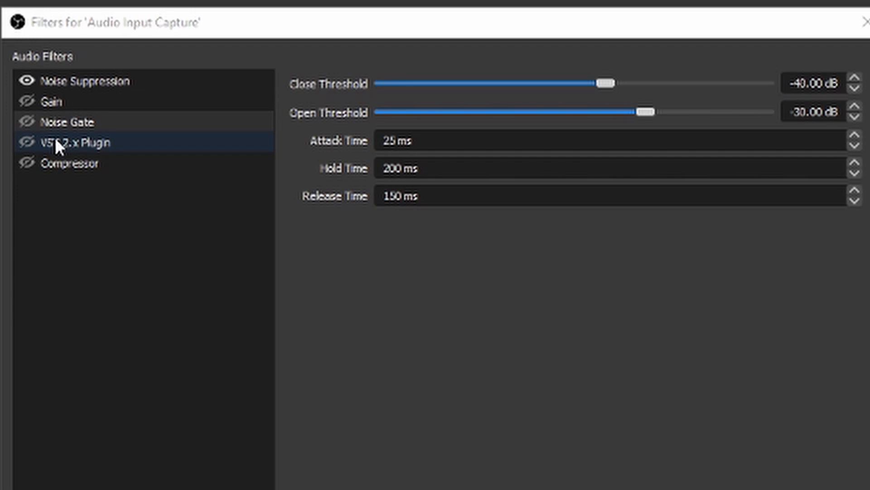
Step: Switch the Noise Suppression method to Speex (lower CPU usage) and enable the Noise Gate filter alongside it
left_click(31, 119)
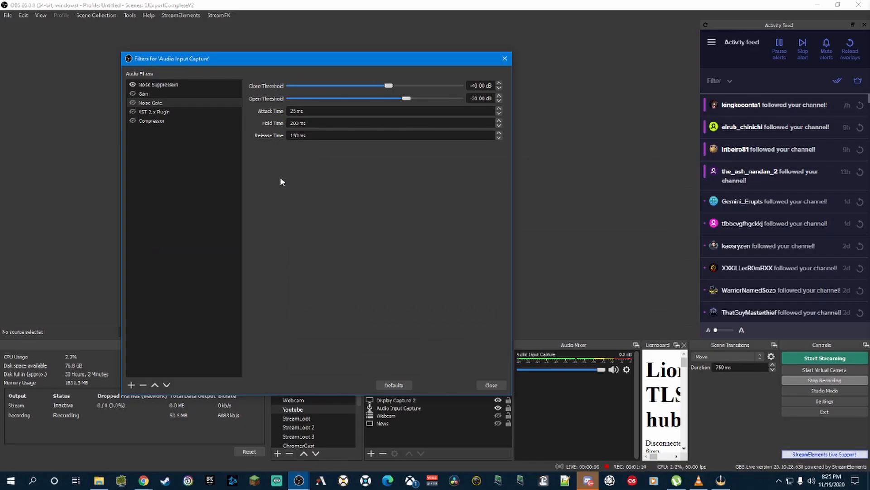
left_click(158, 85)
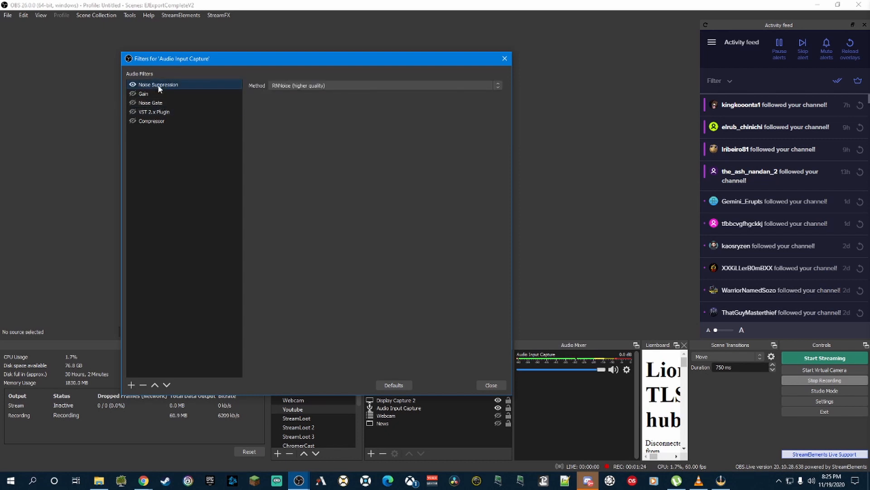
left_click(286, 86)
left_click(287, 94)
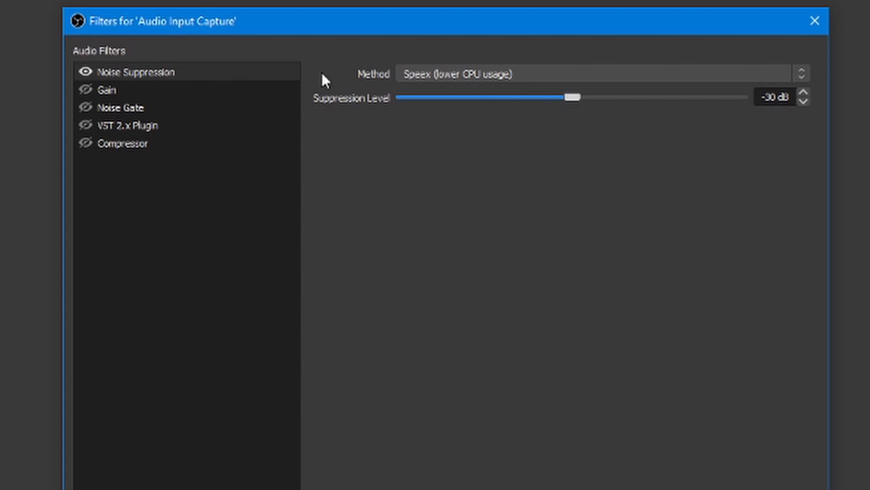
left_click(87, 107)
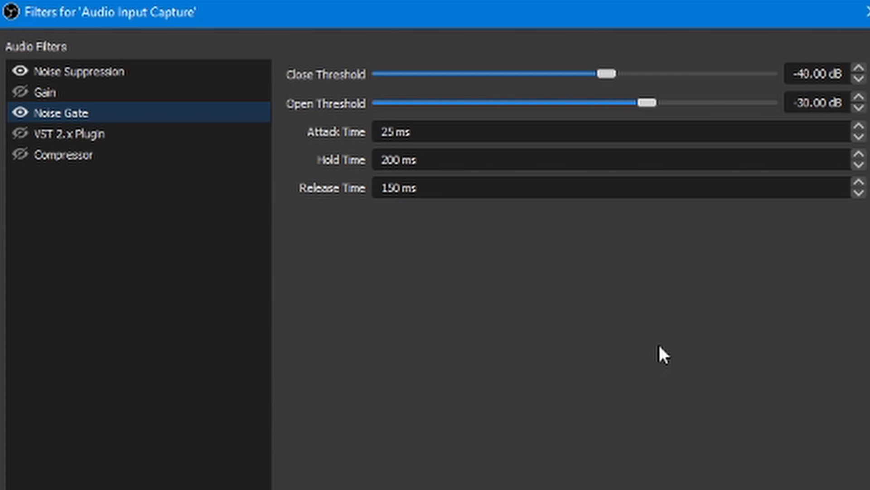
Step: Disable the Noise Gate filter and set the Noise Suppression method to RNNoise (higher quality)
left_click(20, 108)
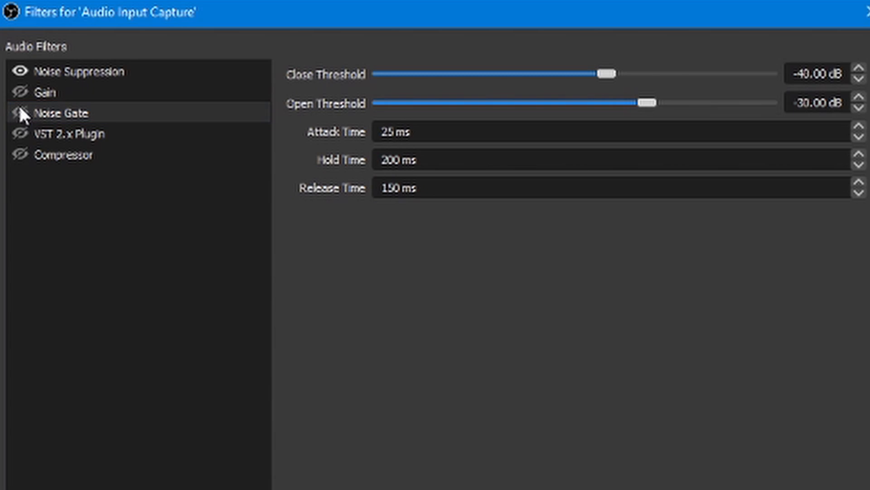
left_click(84, 71)
left_click(477, 76)
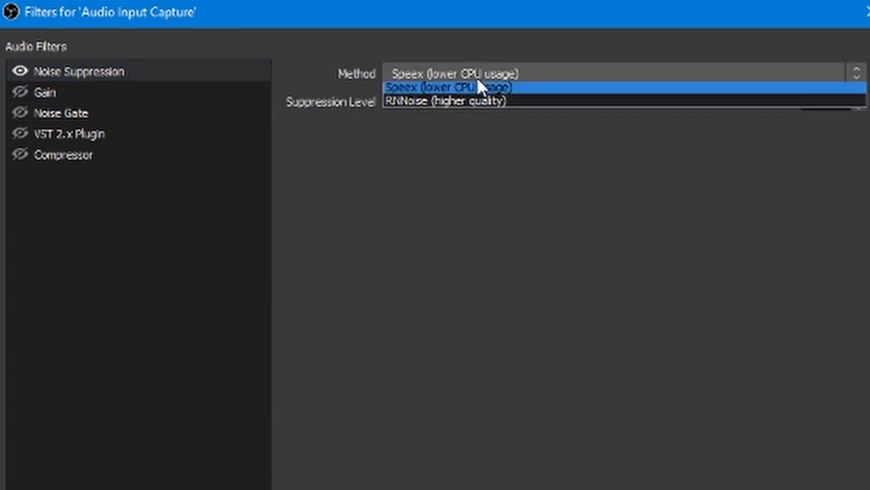
left_click(470, 107)
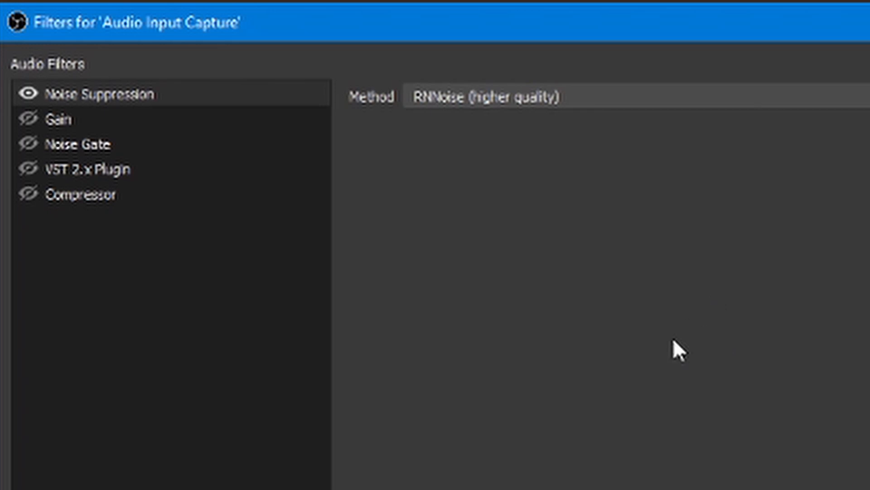
Step: Enable the Compressor filter on Audio Input Capture and show its settings
left_click(114, 175)
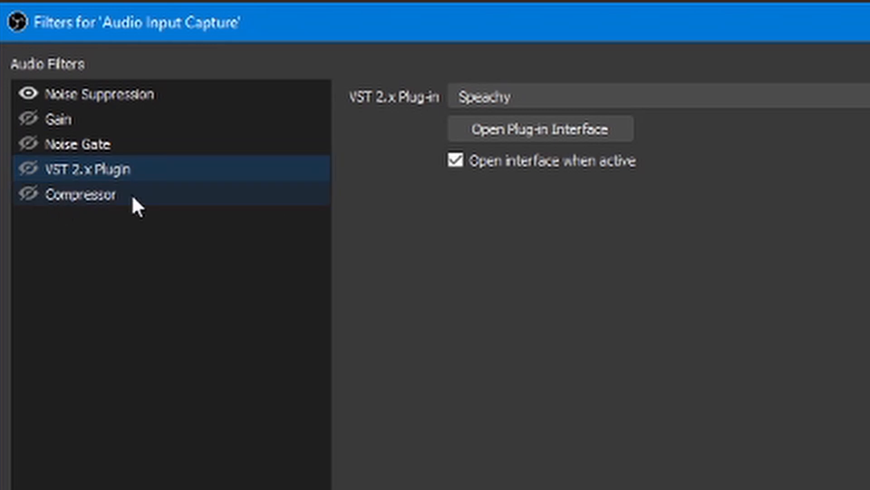
left_click(125, 195)
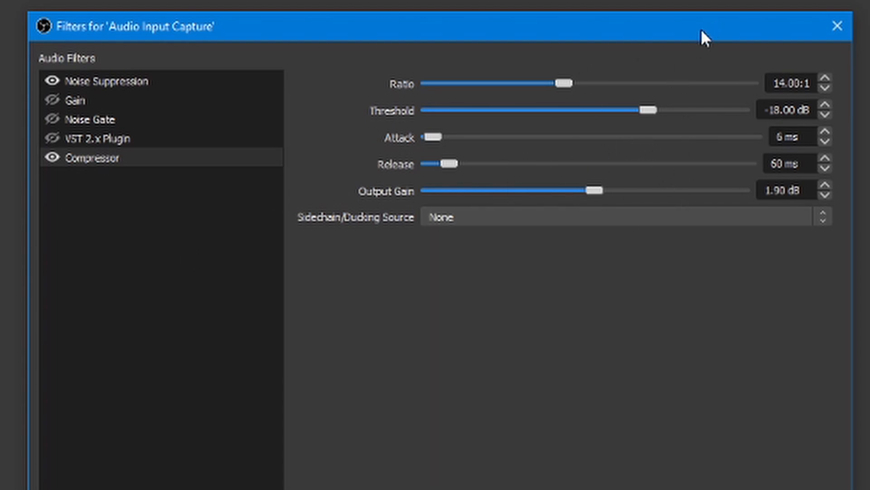
left_click_drag(702, 31, 756, 39)
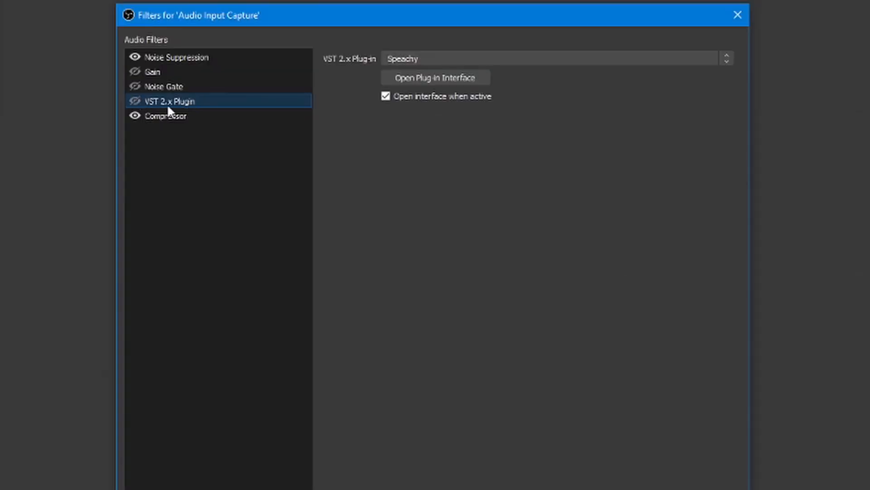
Step: Enable the VST 2.x Plugin filter and load the Marvel GEQ plug-in in it
left_click(134, 101)
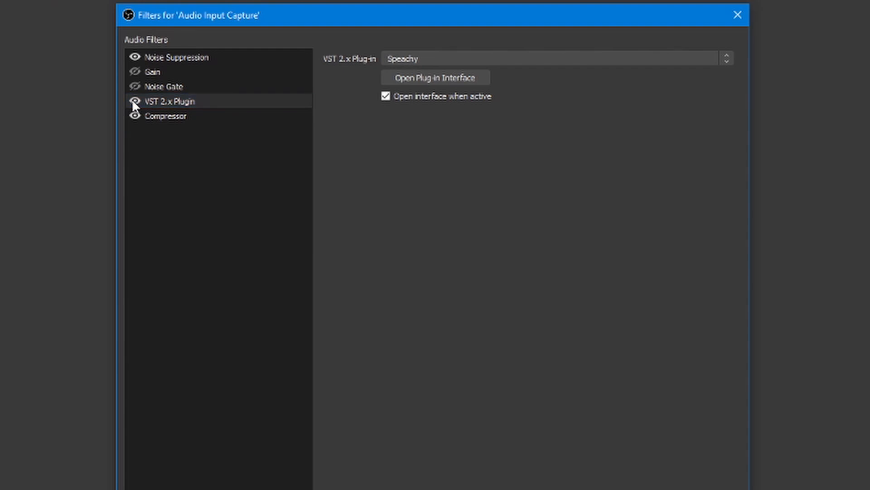
left_click(443, 59)
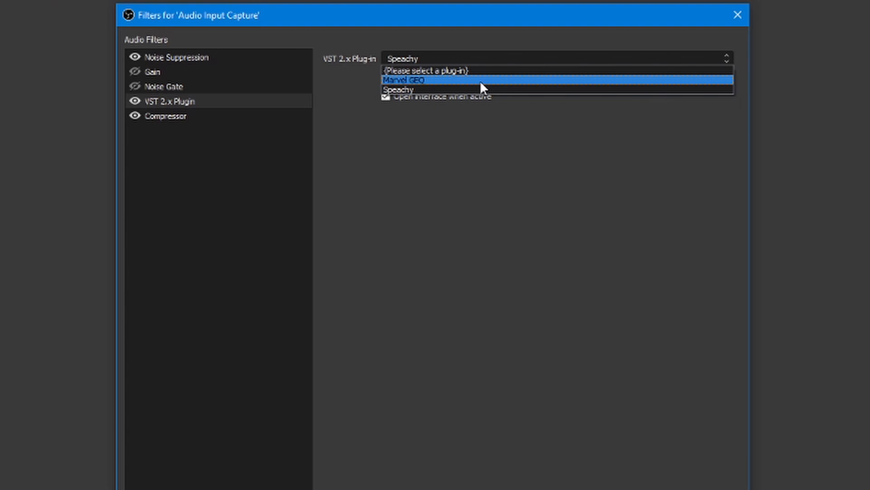
left_click(414, 81)
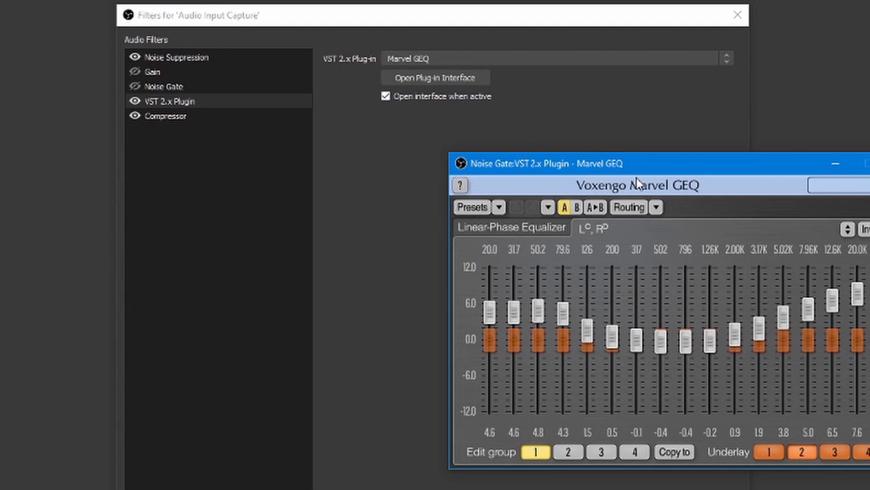
Step: Open the preset manager of Marvel GEQ and activate the Ultra Bass Boost preset
left_click_drag(645, 166, 575, 131)
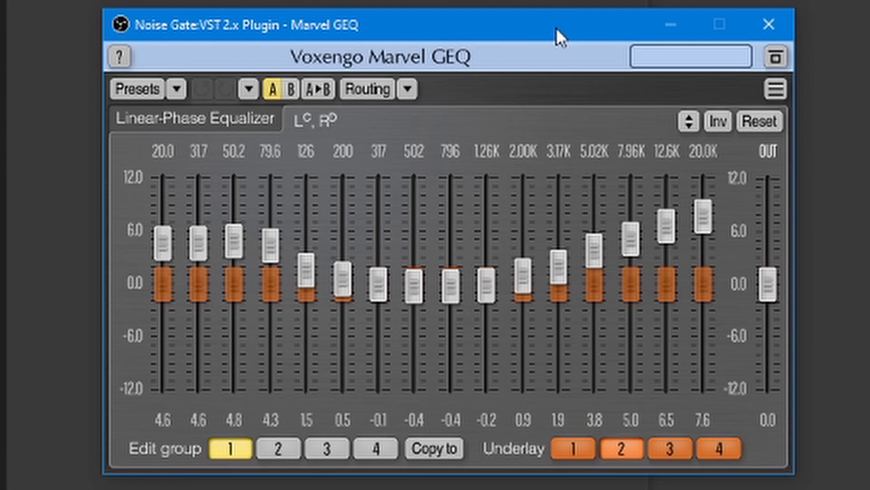
left_click_drag(556, 25, 486, 8)
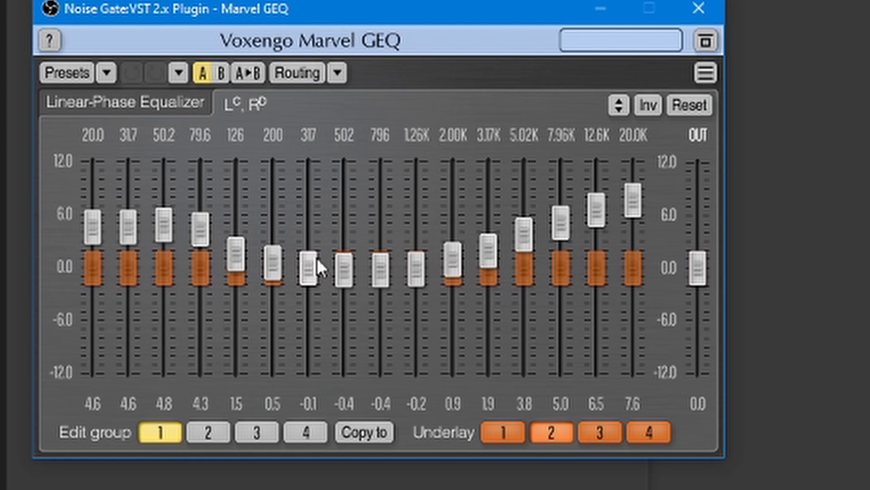
left_click_drag(316, 13, 294, 10)
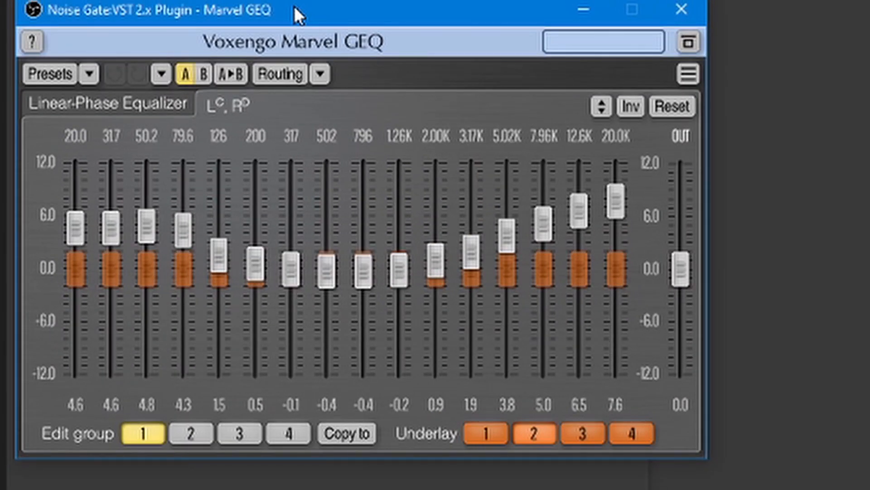
mouse_move(365, 9)
left_mouse_down()
mouse_move(346, 24)
mouse_move(371, 5)
left_mouse_up()
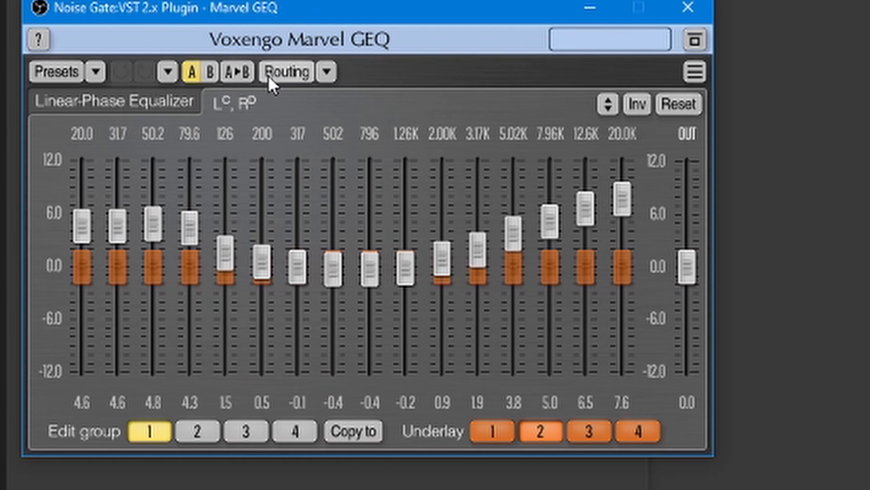
left_click(58, 69)
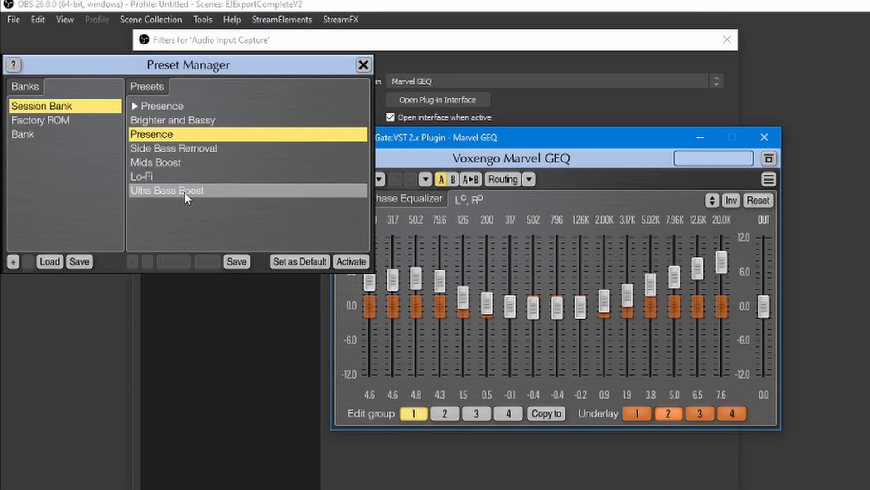
left_click(184, 192)
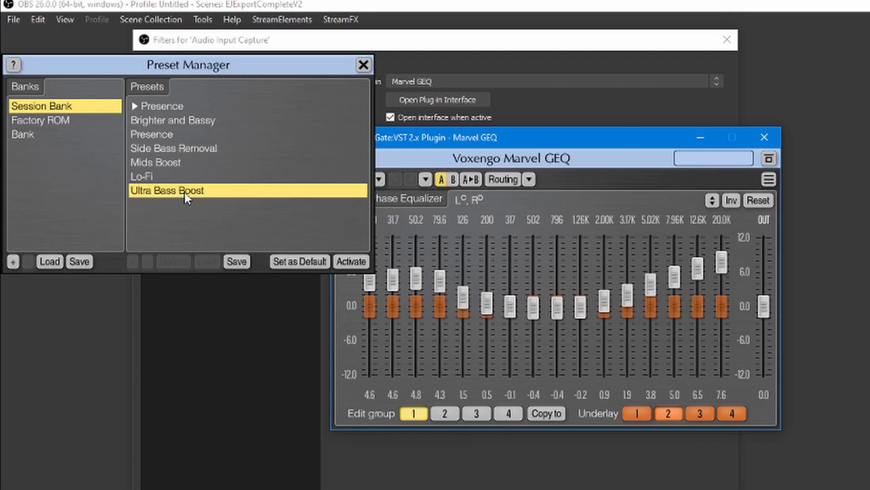
left_click(351, 261)
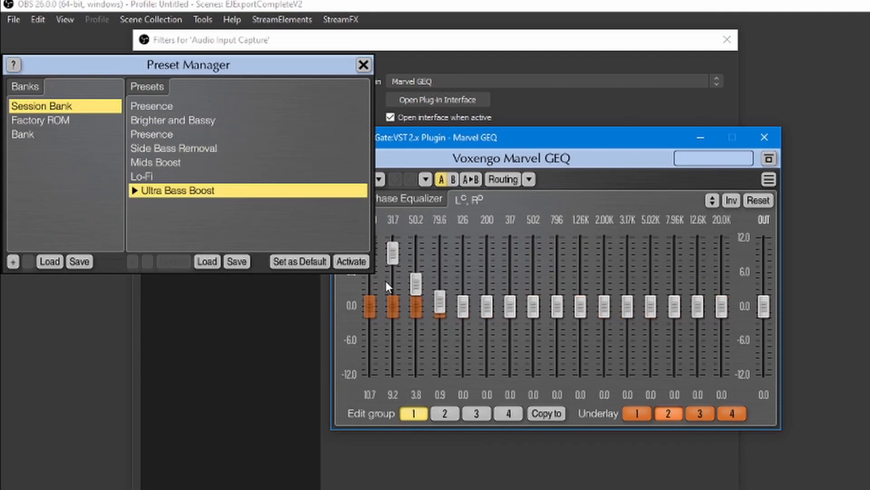
Step: Activate the first Presence preset of the Session Bank, then close the preset manager and the equalizer window
left_click(171, 106)
left_click(350, 260)
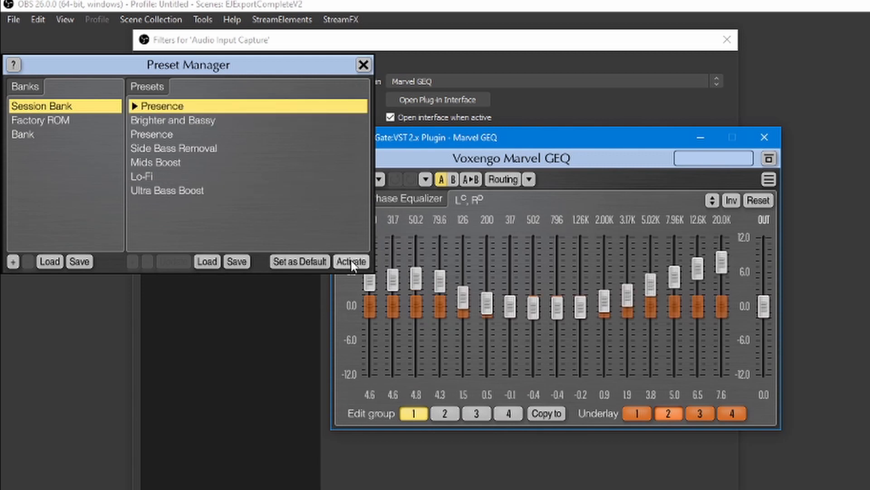
left_click(364, 64)
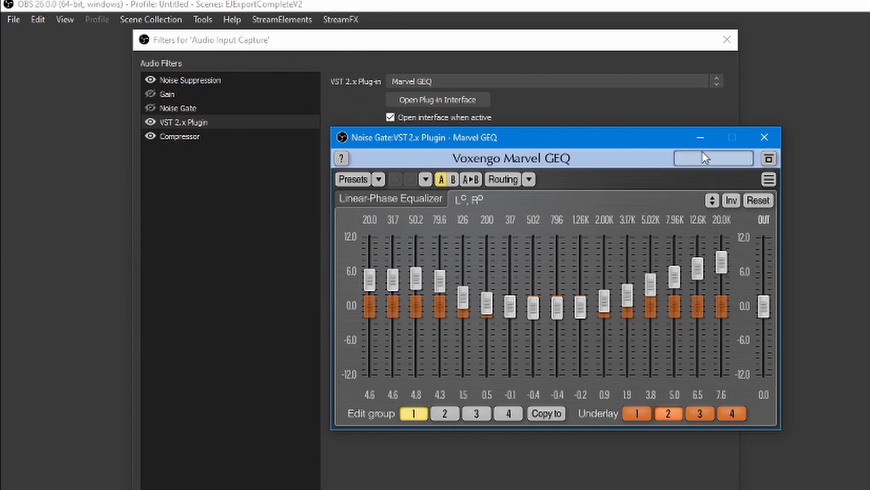
left_click(765, 136)
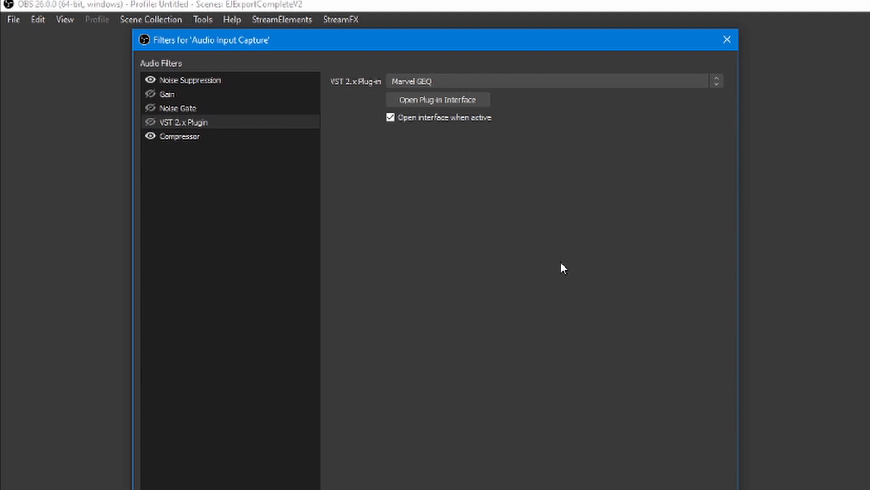
Step: Re-enable the VST 2.x Plugin filter and open the Marvel GEQ plug-in interface
left_click(150, 122)
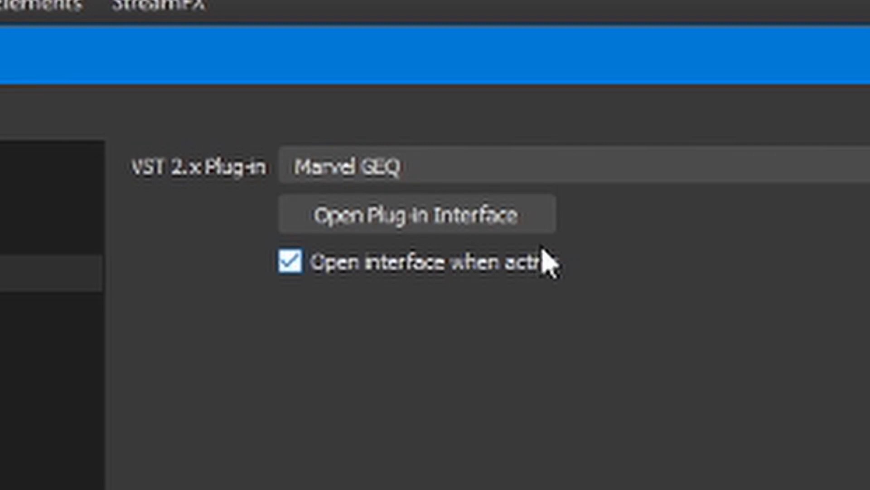
left_click(467, 220)
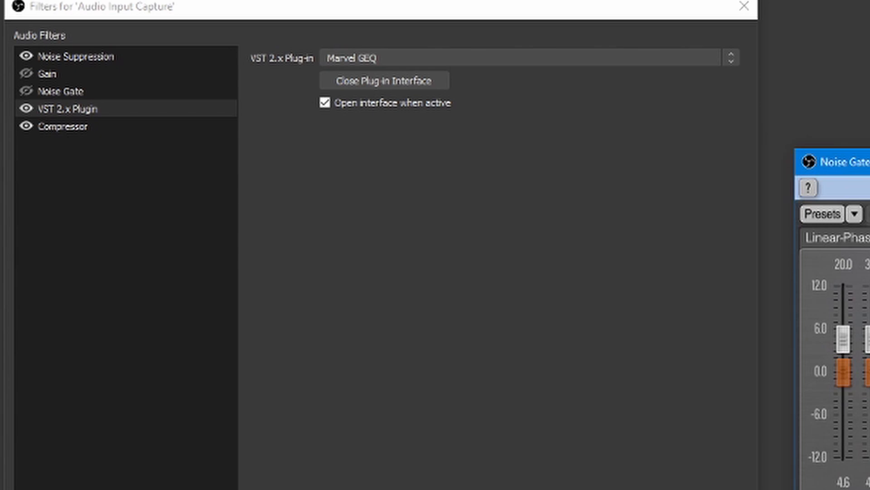
Step: Switch the VST 2.x Plugin filter's plug-in to Speachy
left_click(406, 61)
left_click(400, 57)
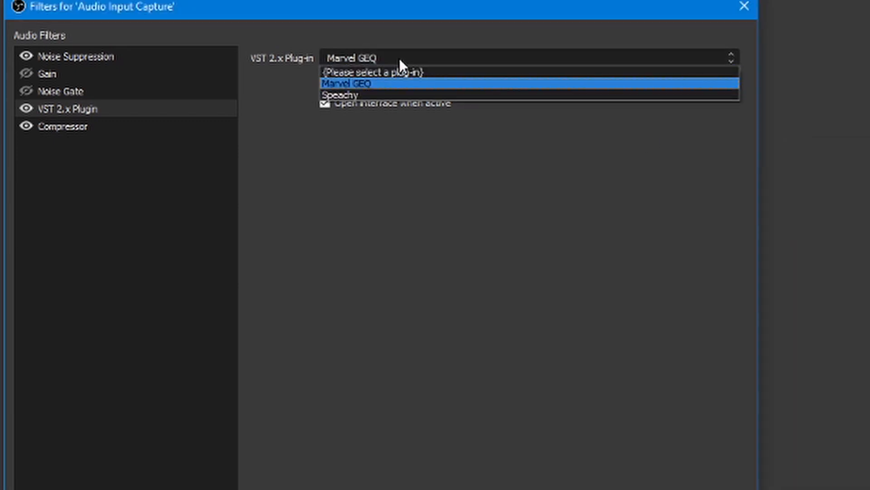
left_click(353, 96)
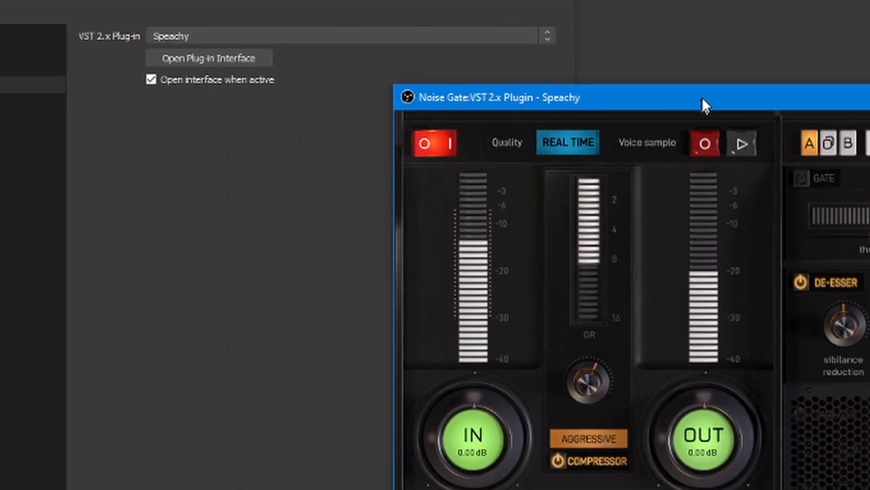
Step: Move the Speachy plug-in window so its whole interface fits on screen beside the audio filter list
left_click_drag(703, 97, 417, 2)
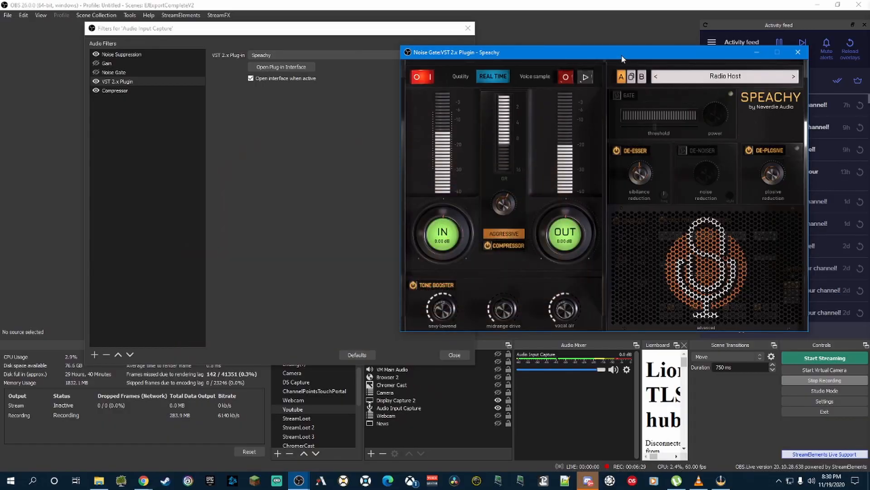
left_click_drag(619, 55, 537, 74)
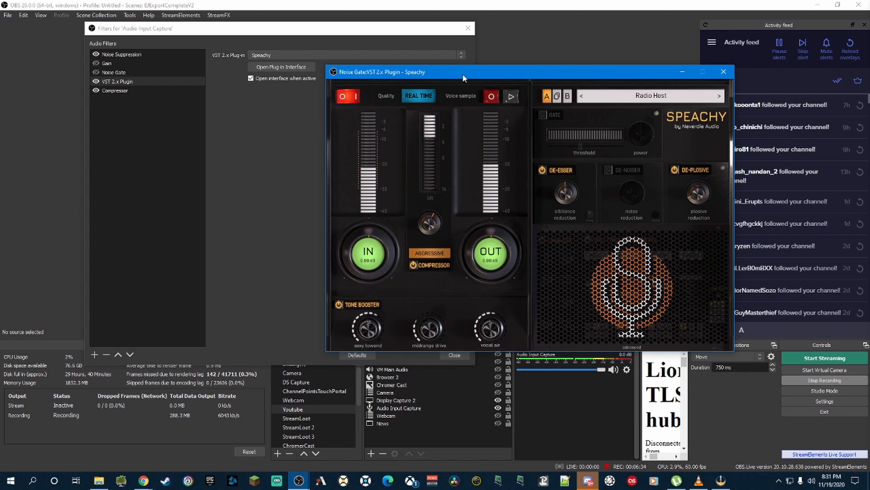
left_click_drag(466, 73, 465, 76)
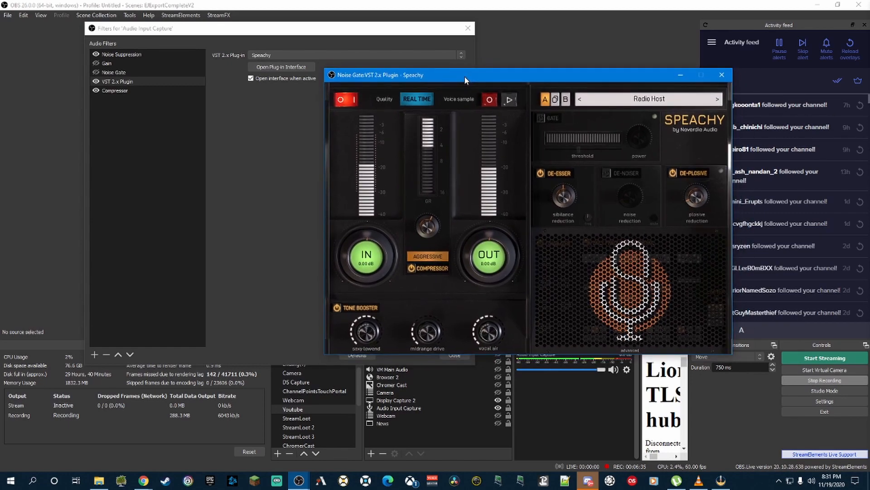
Step: Load the Loud Gamer preset from Speachy's root preset folder and close the preset browser
left_click(635, 99)
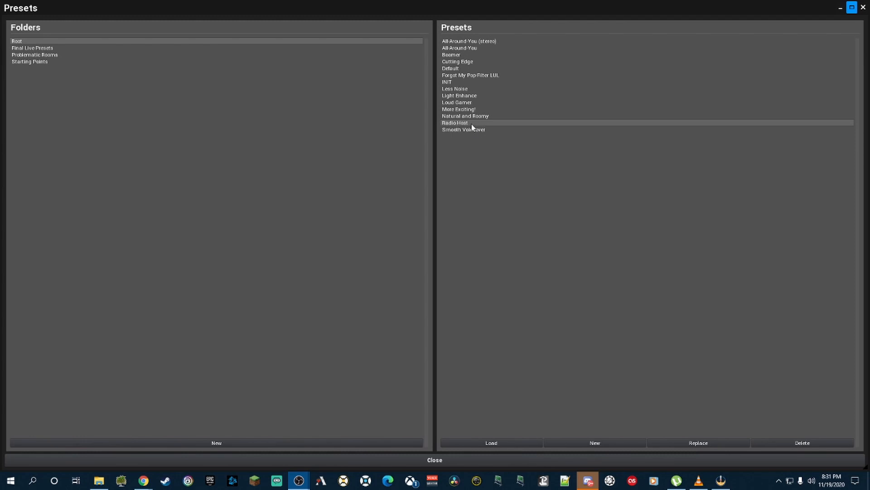
left_click(471, 104)
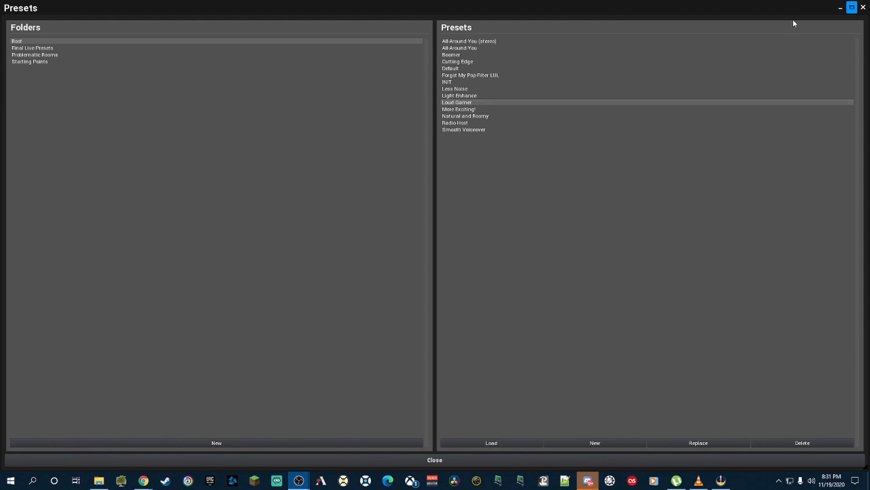
left_click(865, 8)
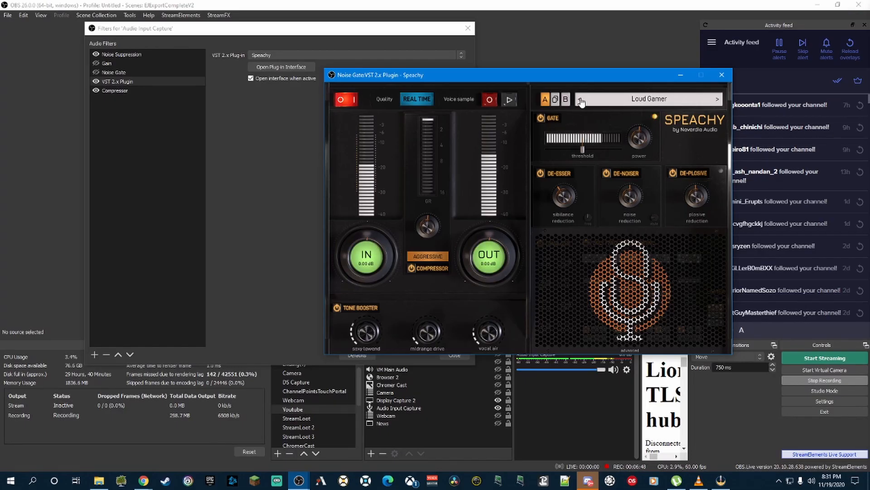
Step: Step back through the Speachy presets to Forgot My Pop-Filter LUL, then forward through Light Enhance to Loud Gamer
left_click(581, 100)
left_click(581, 100)
left_click(580, 100)
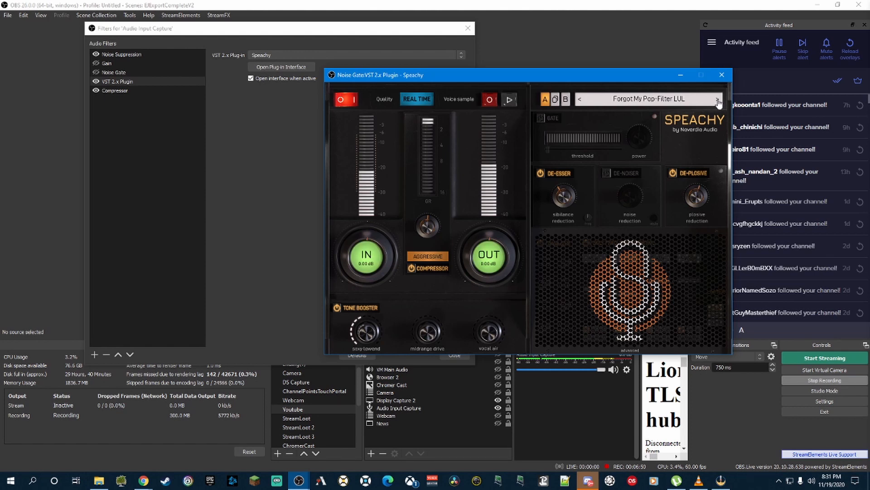
left_click(719, 101)
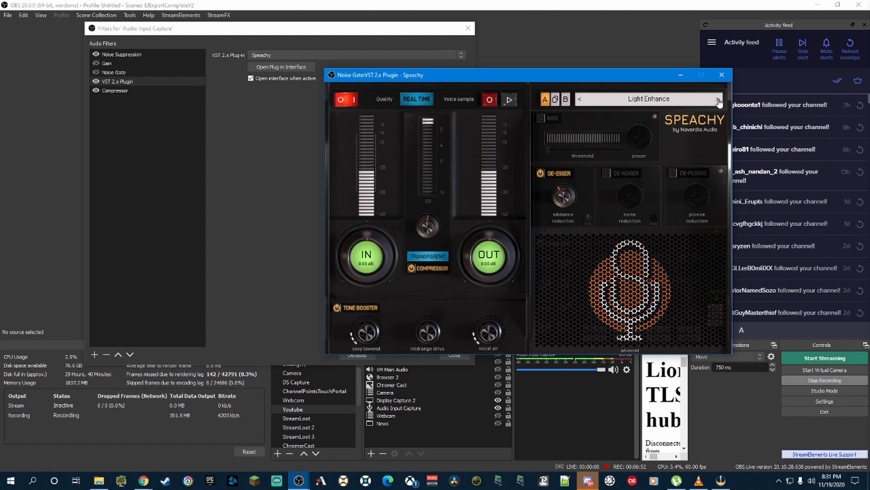
left_click(719, 100)
left_click(580, 100)
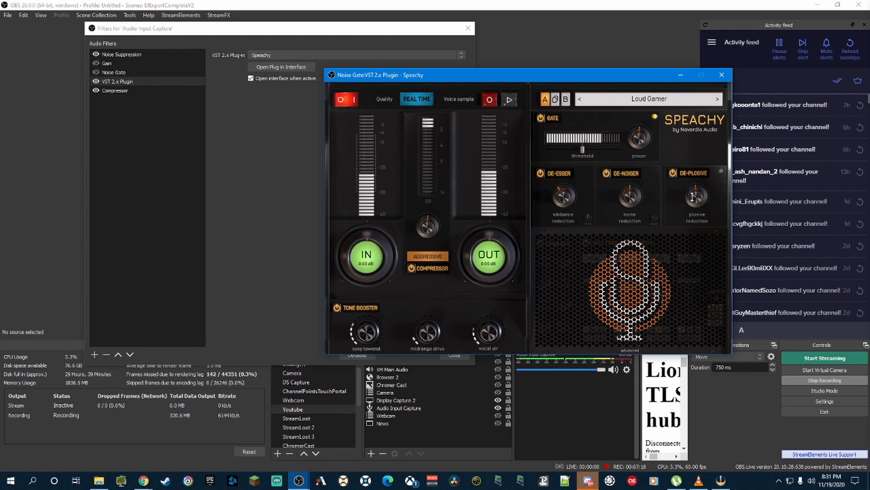
Step: Try the Speachy presets More Exciting!, Natural and Roomy, Bathroom, Boomy Bass Control 2 and 3, and Super Natural Denoiser
left_click(717, 98)
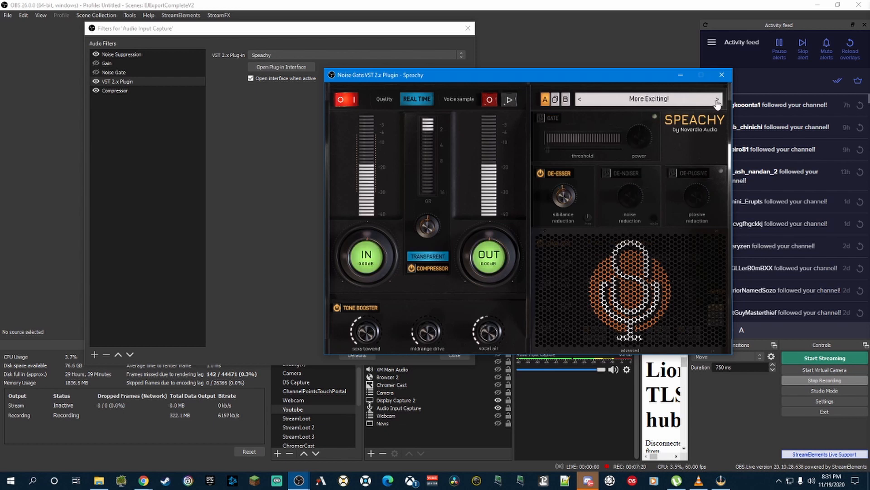
left_click(717, 99)
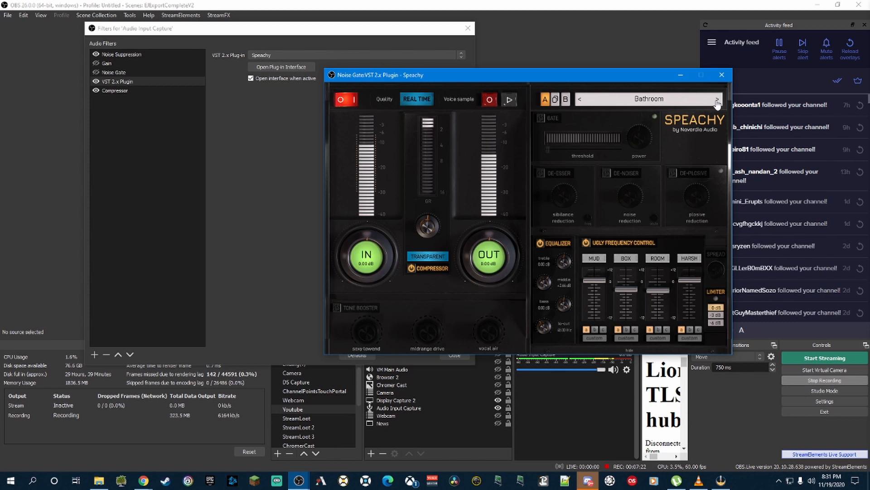
left_click(717, 100)
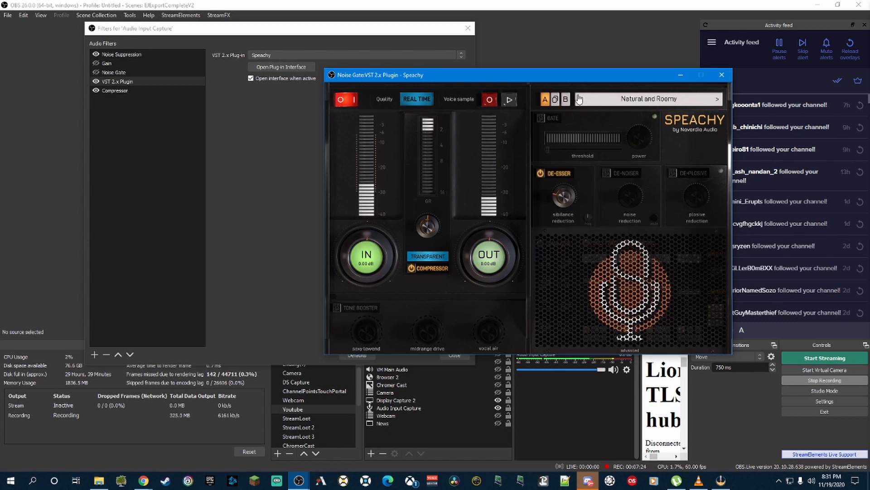
left_click(717, 100)
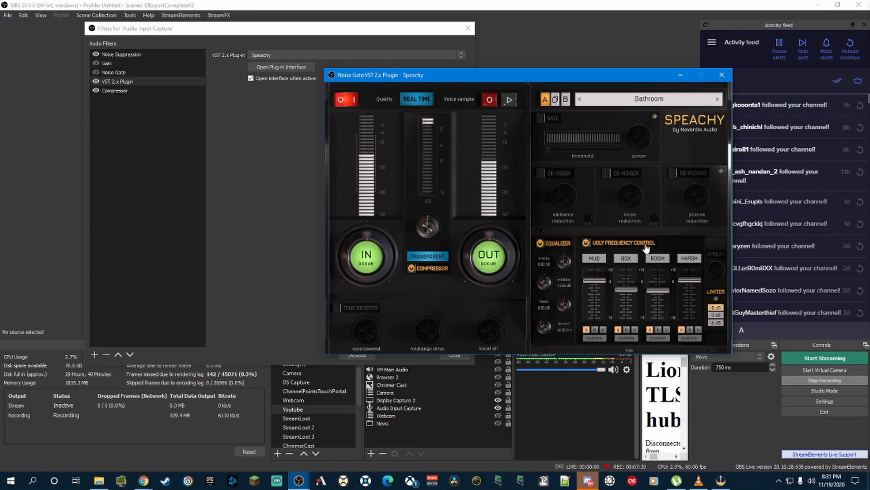
left_click(717, 99)
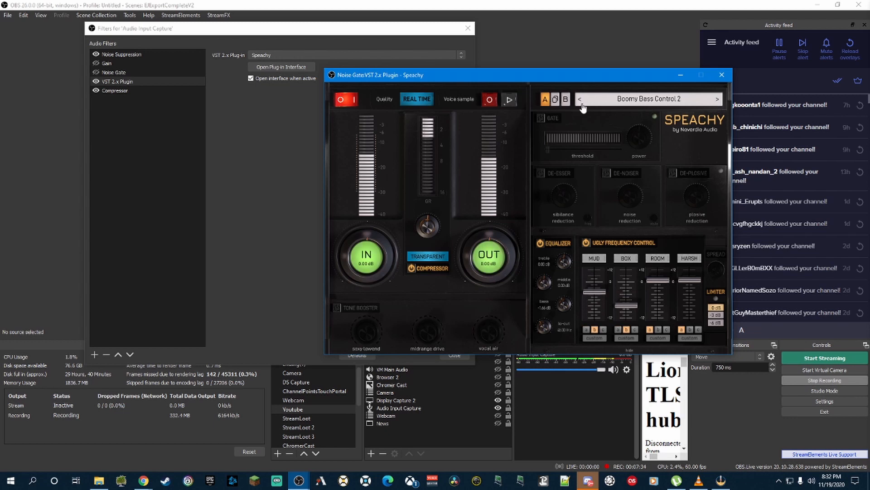
left_click(717, 99)
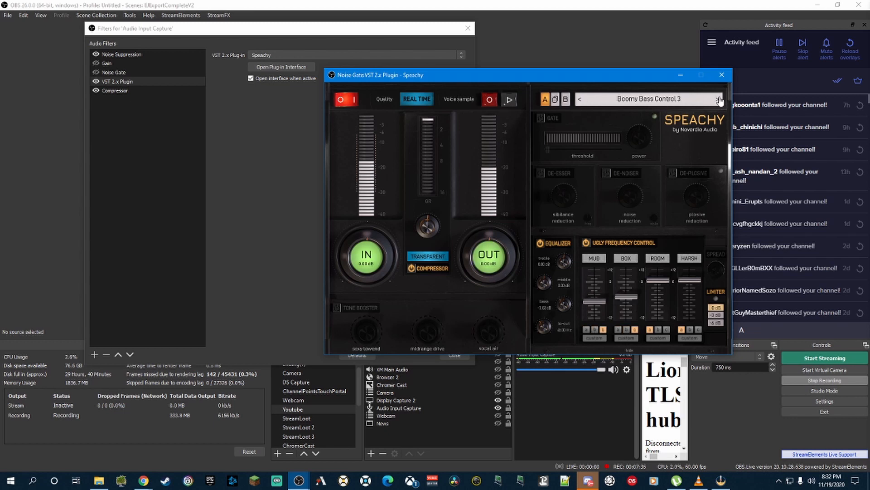
left_click(717, 99)
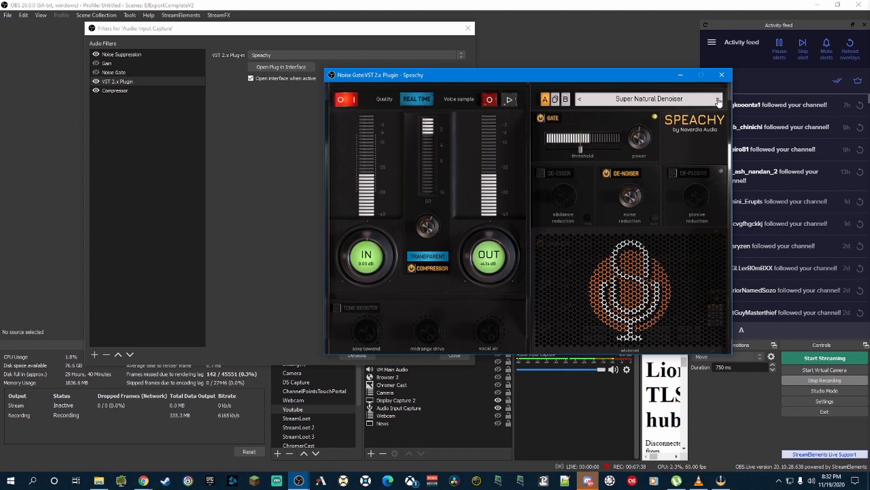
Step: Set Speachy to the Radio Host preset and move its window over the filters dialog
left_click(717, 99)
left_click(717, 99)
left_click(580, 99)
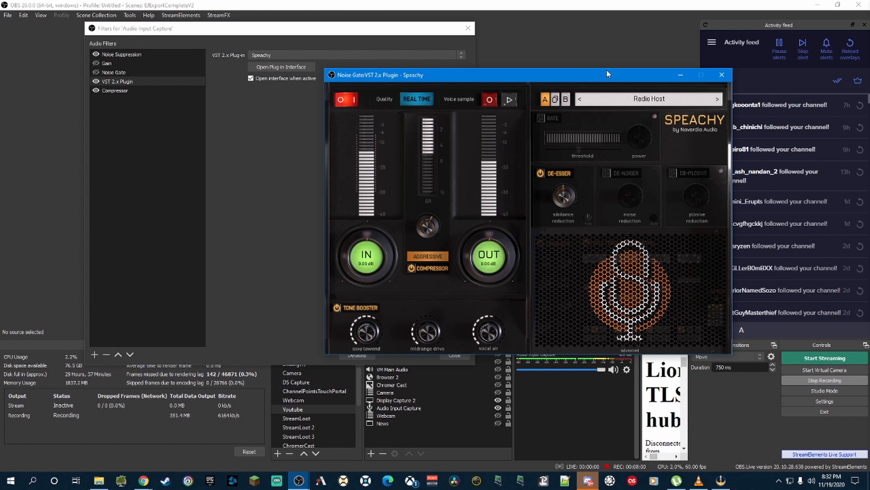
left_click_drag(603, 75, 488, 48)
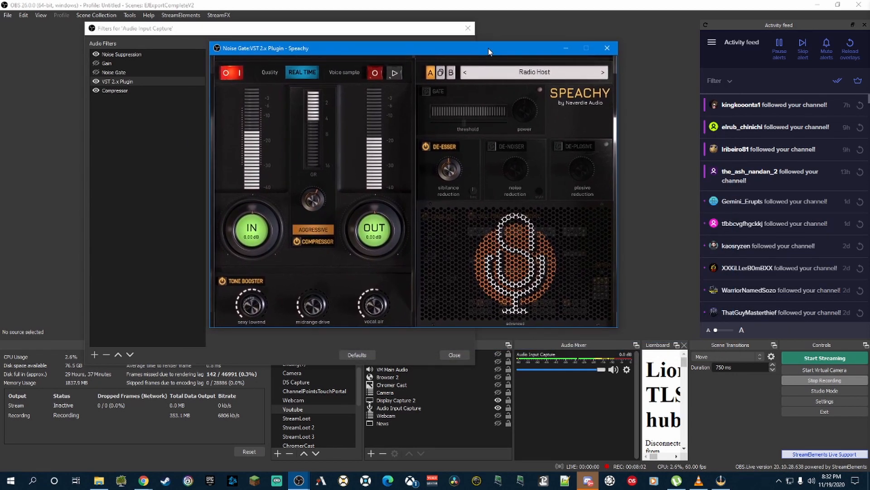